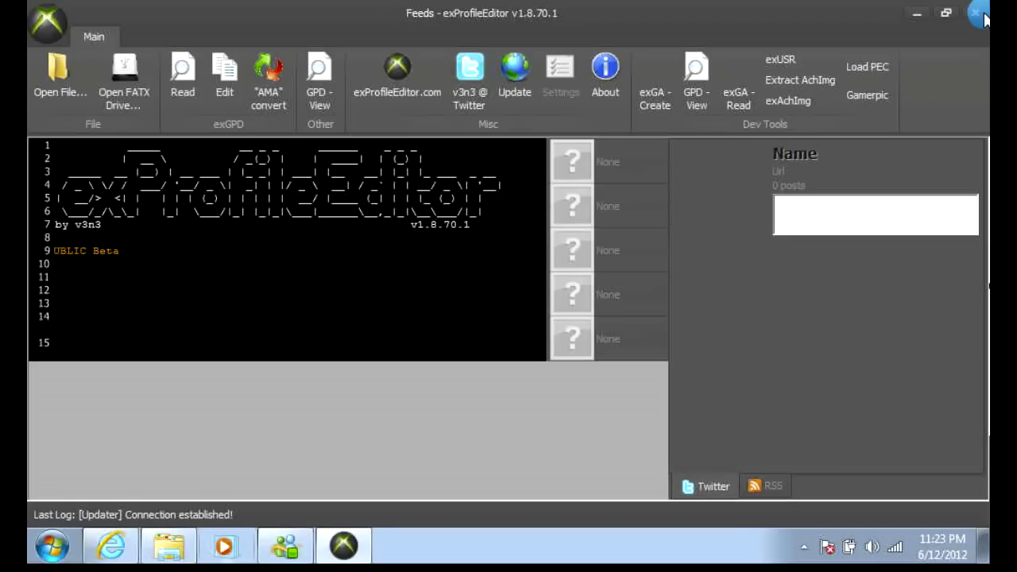
Step: Close exProfileEditor and relaunch it as administrator from the ExProfile Editor folder
click(977, 12)
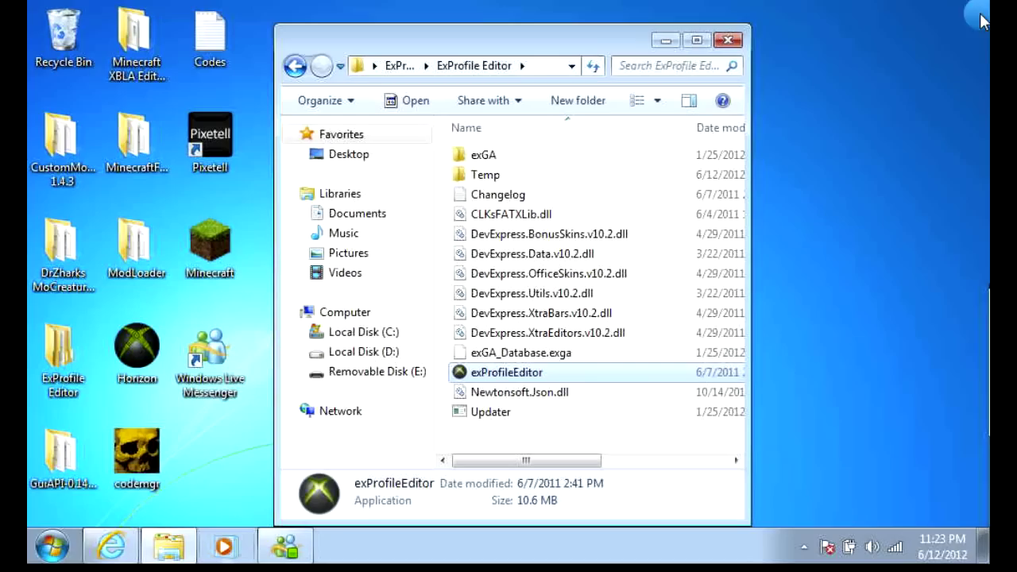
double_click(574, 370)
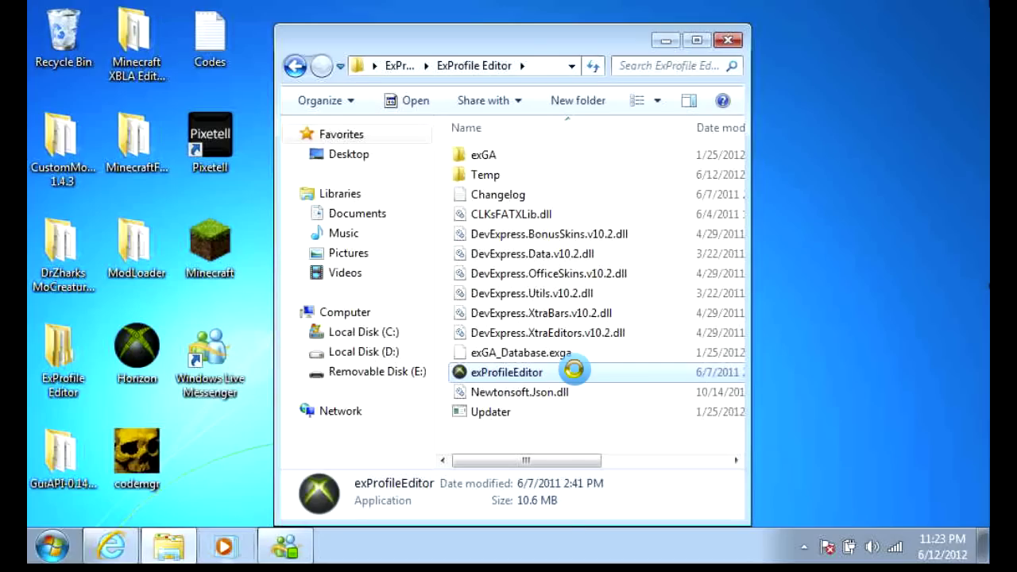
right_click(573, 370)
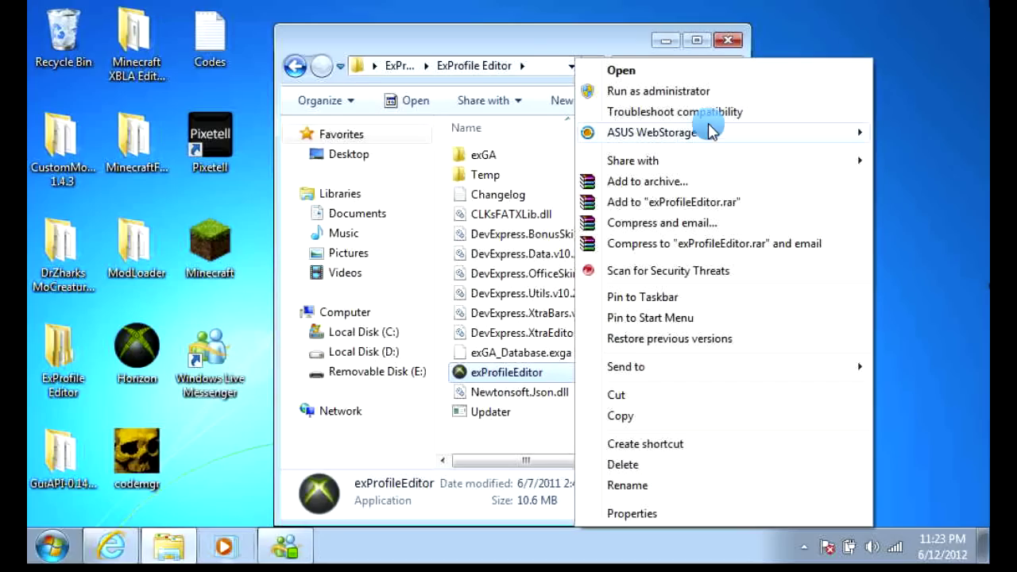
click(709, 94)
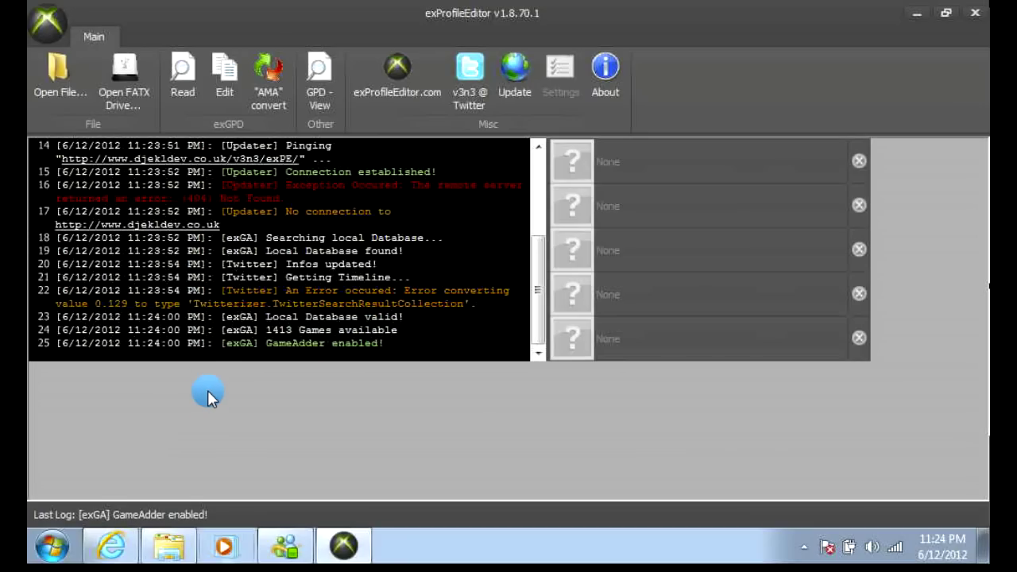
Step: Open the FATX drive and load the Monzter101 profile from the FATX Profile Selector
click(157, 78)
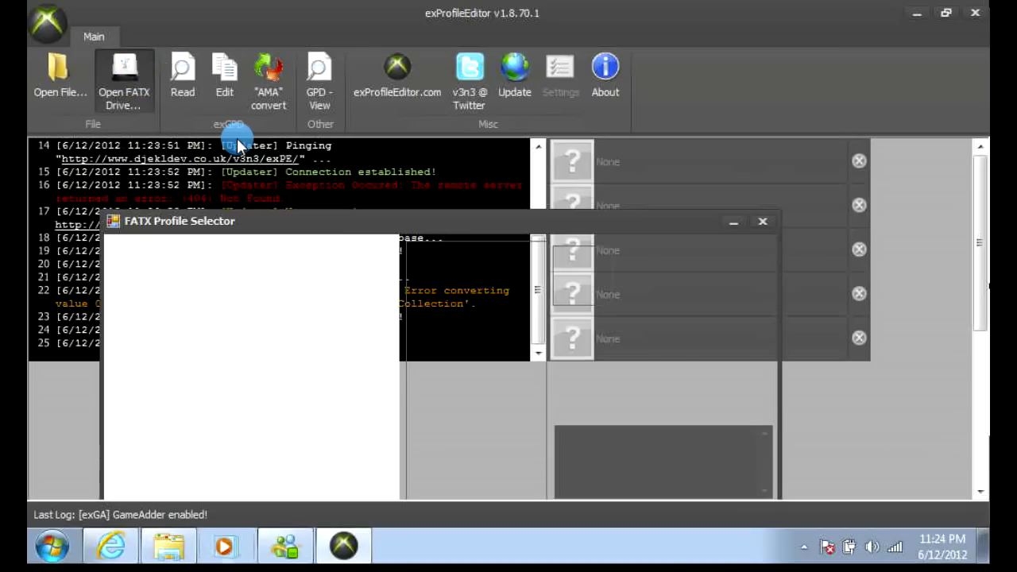
drag(335, 223, 334, 136)
click(209, 203)
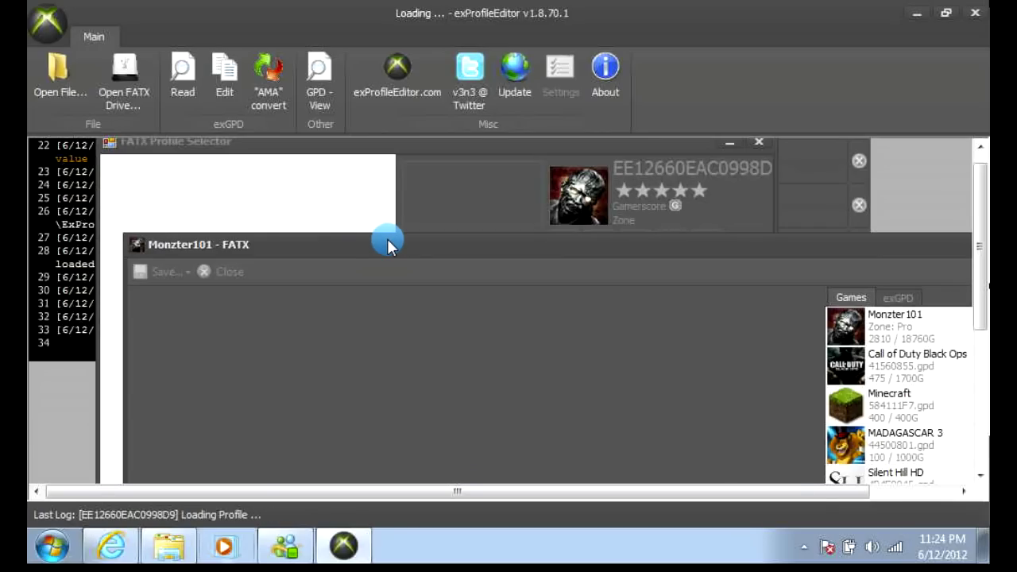
Step: Move the Monzter101 window to the top and scroll its settings, leaving Skin colour unchanged
drag(389, 244, 301, 136)
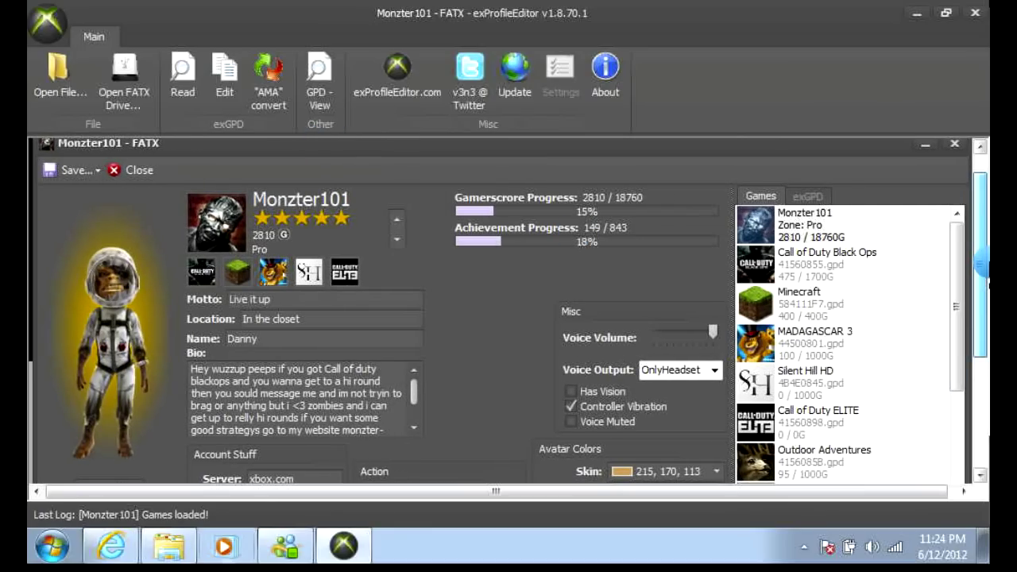
scroll(981, 286, down, 2)
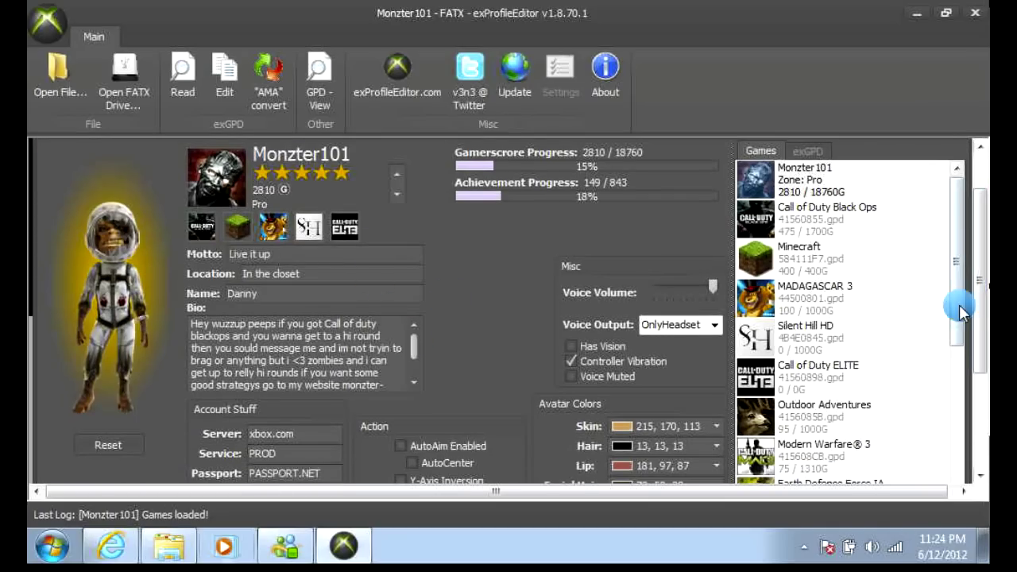
scroll(985, 367, down, 2)
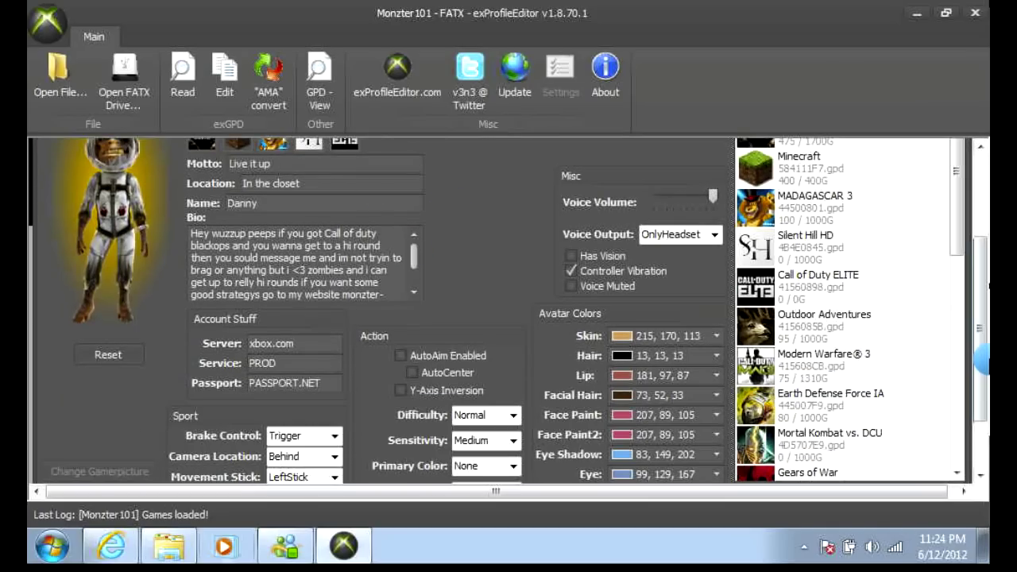
scroll(658, 203, down, 2)
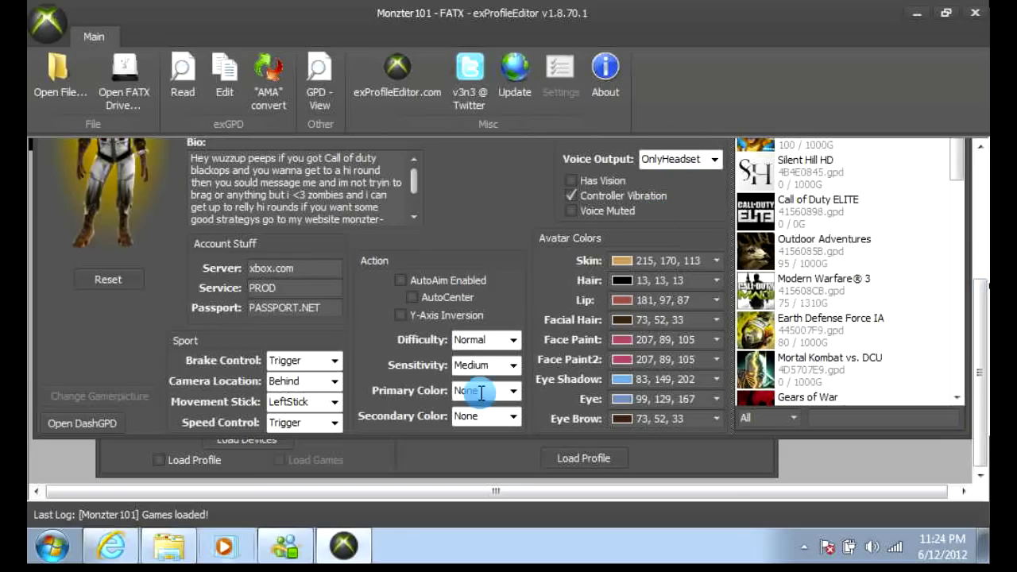
click(715, 261)
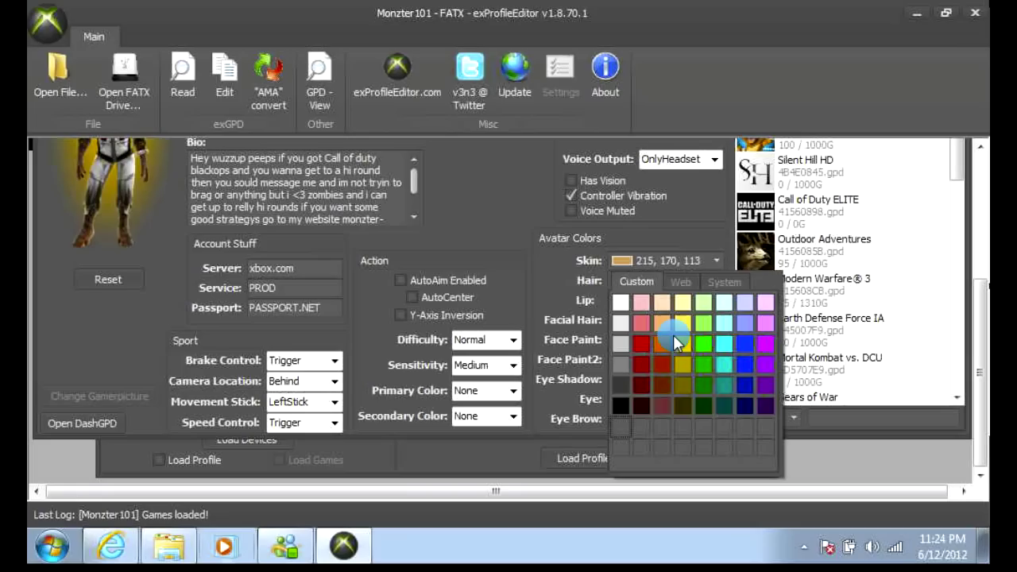
click(684, 228)
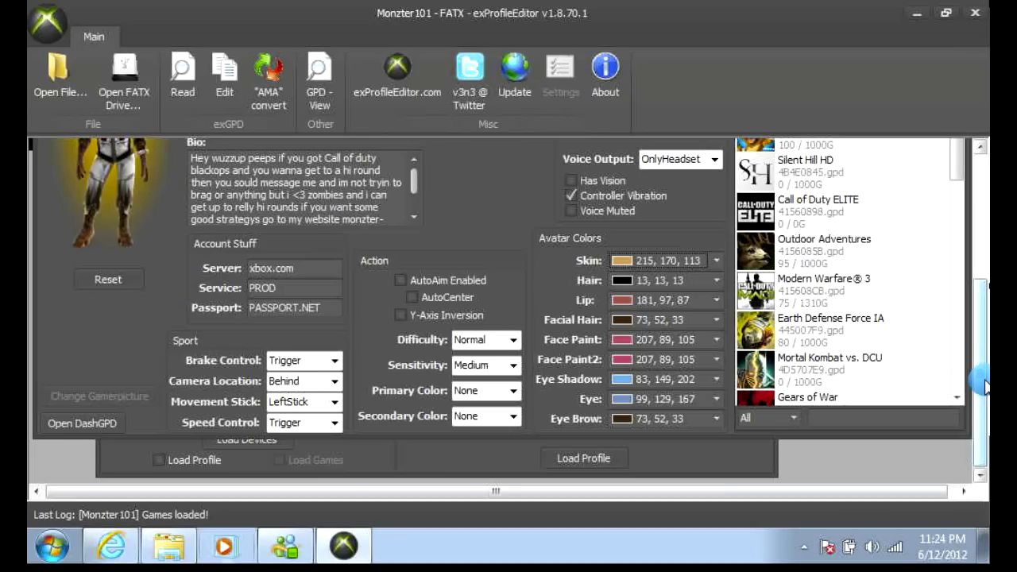
scroll(980, 350, up, 2)
Step: Scroll the games list and load the Call of Duty: WaW achievement list
drag(983, 309, 807, 391)
double_click(807, 391)
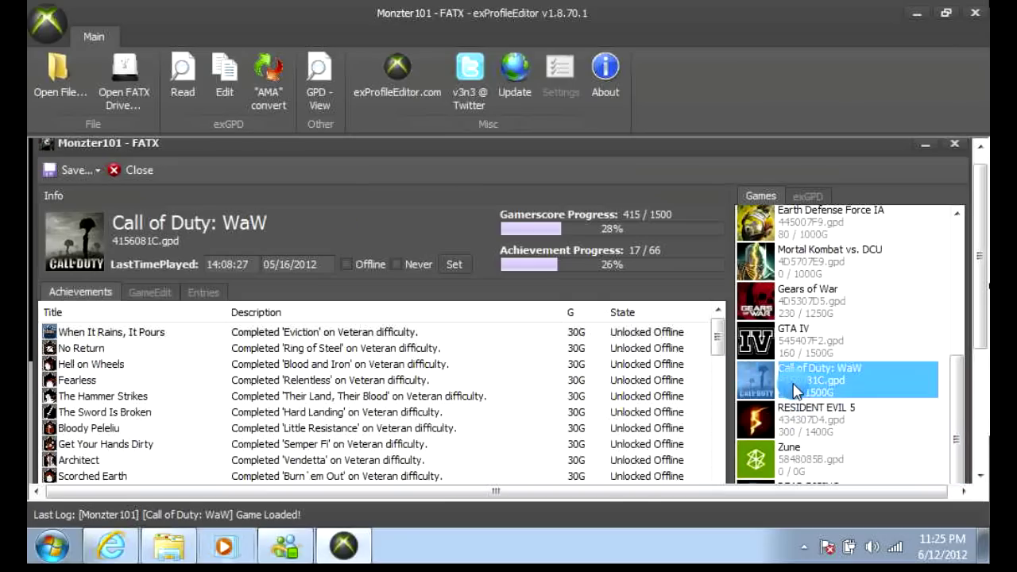
drag(982, 338, 985, 403)
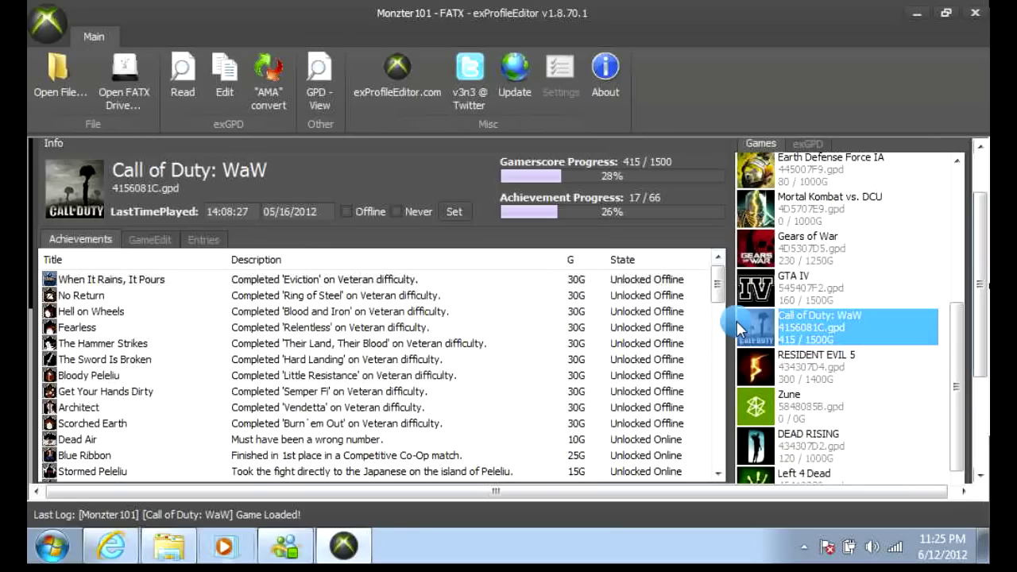
Step: Open the DEAD RISING achievements and select Zombie Killer
click(818, 460)
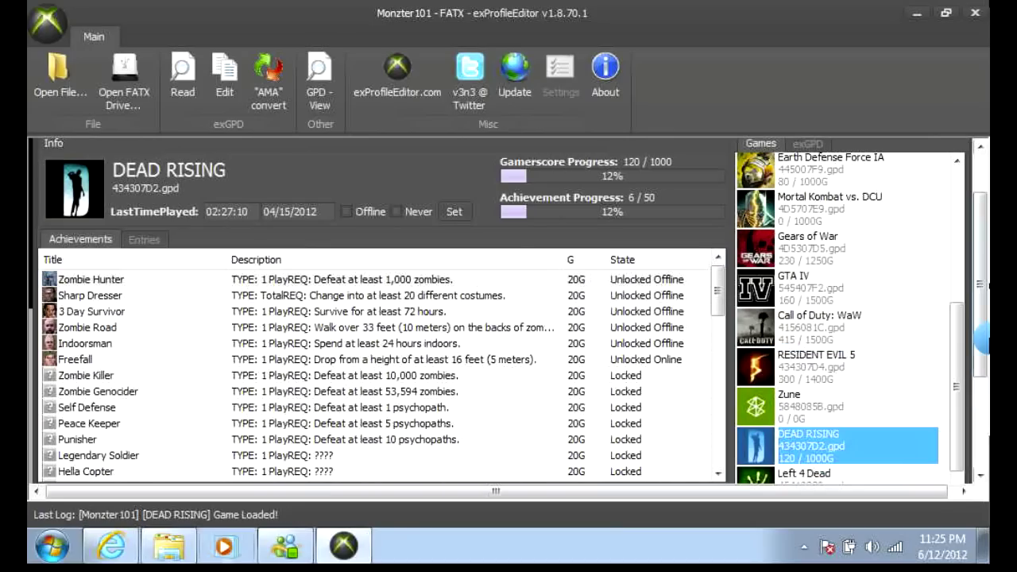
drag(983, 337, 985, 363)
scroll(640, 226, down, 1)
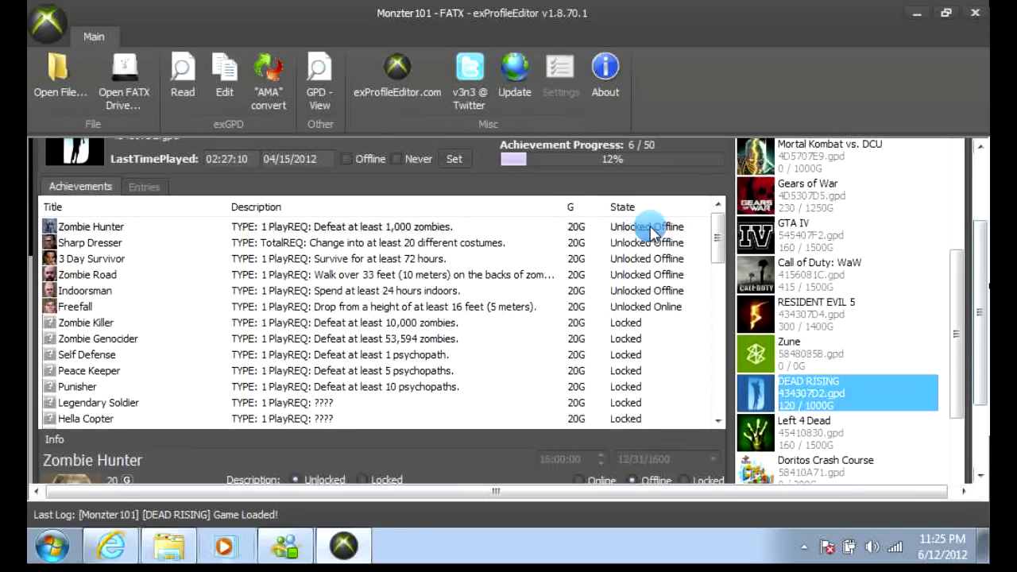
click(508, 325)
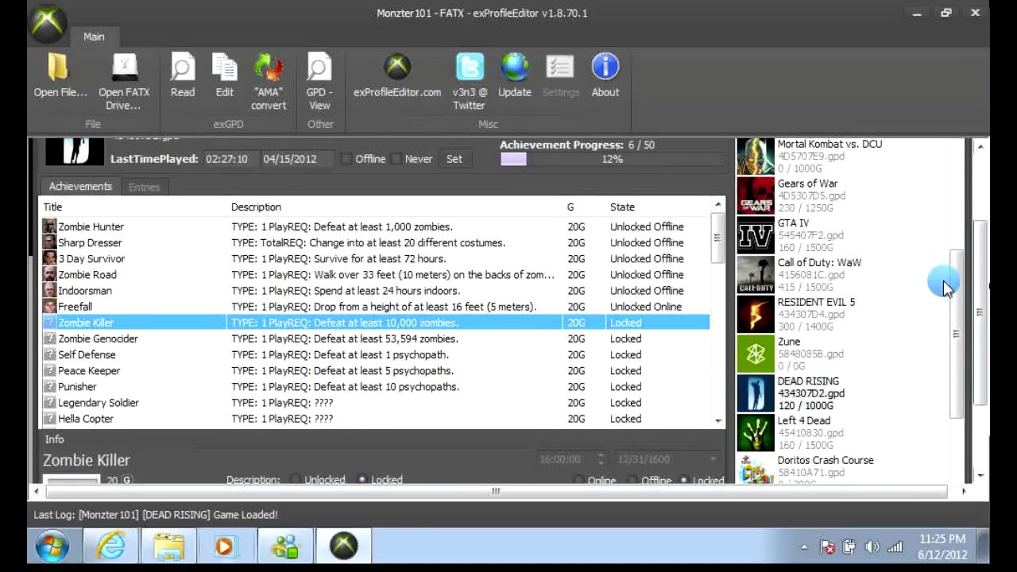
scroll(984, 317, down, 2)
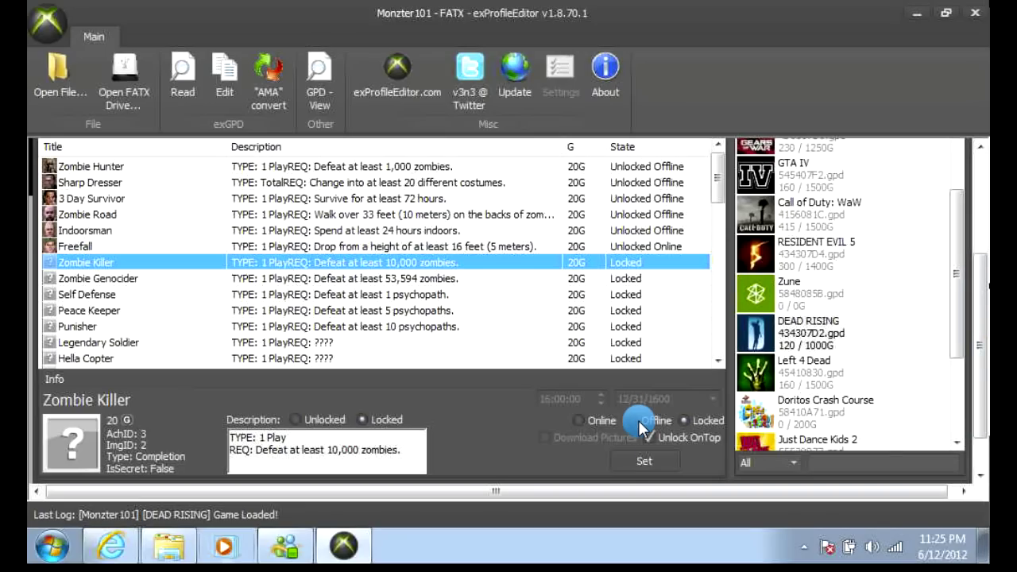
click(503, 263)
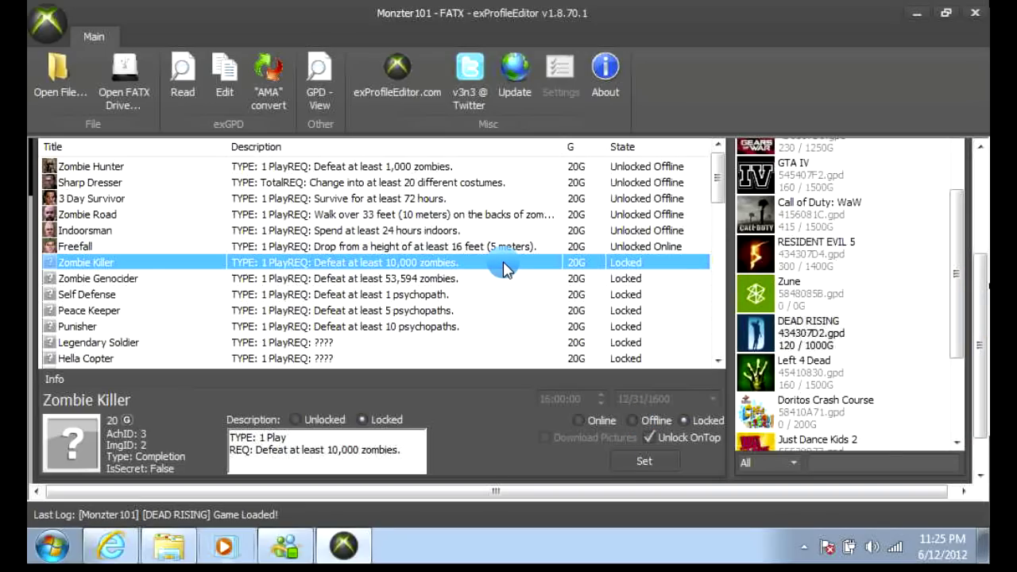
Step: Set Zombie Killer to Description Unlocked and Offline, keep Unlock OnTop checked, and apply
click(640, 420)
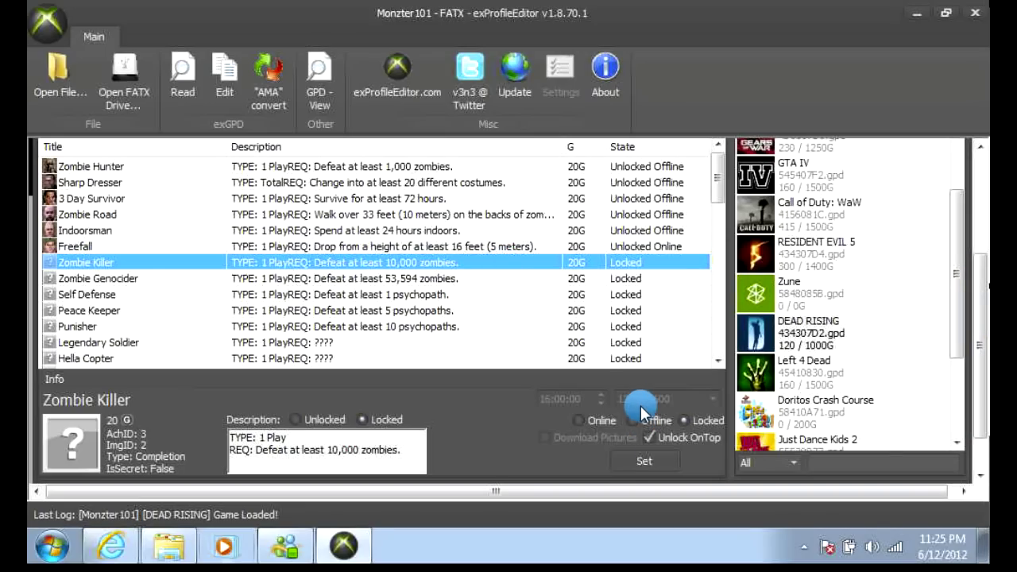
click(310, 420)
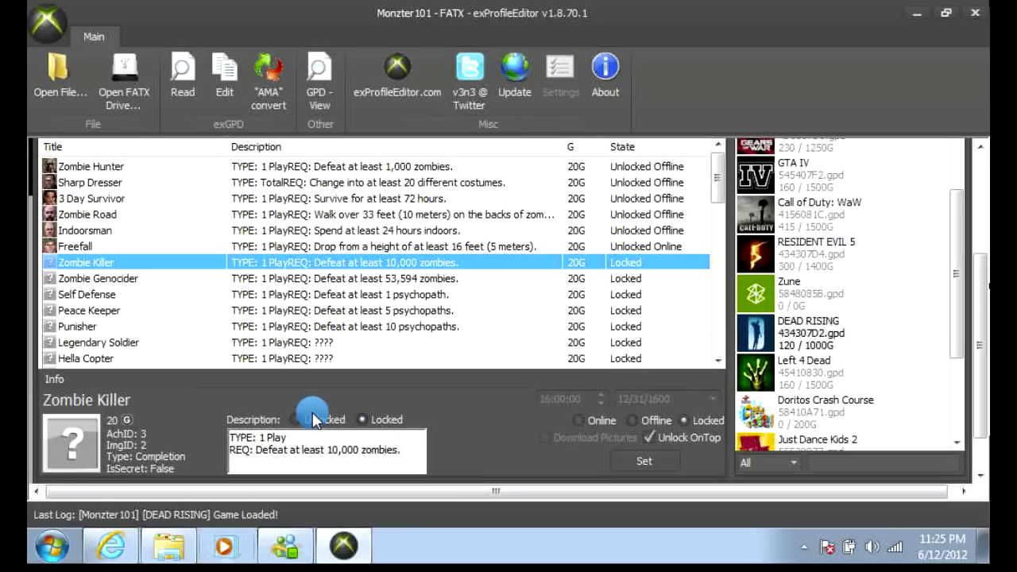
click(651, 422)
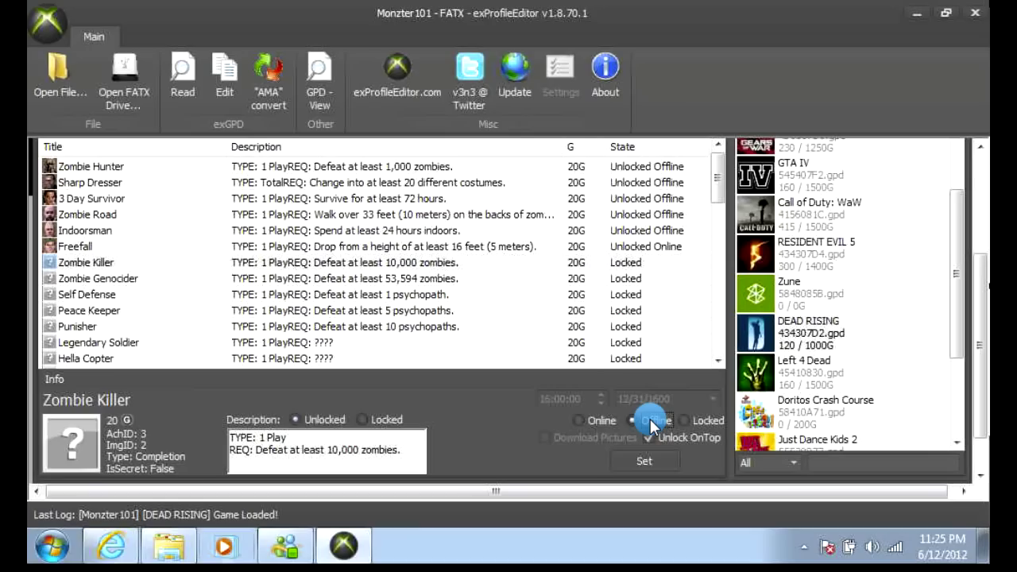
click(597, 425)
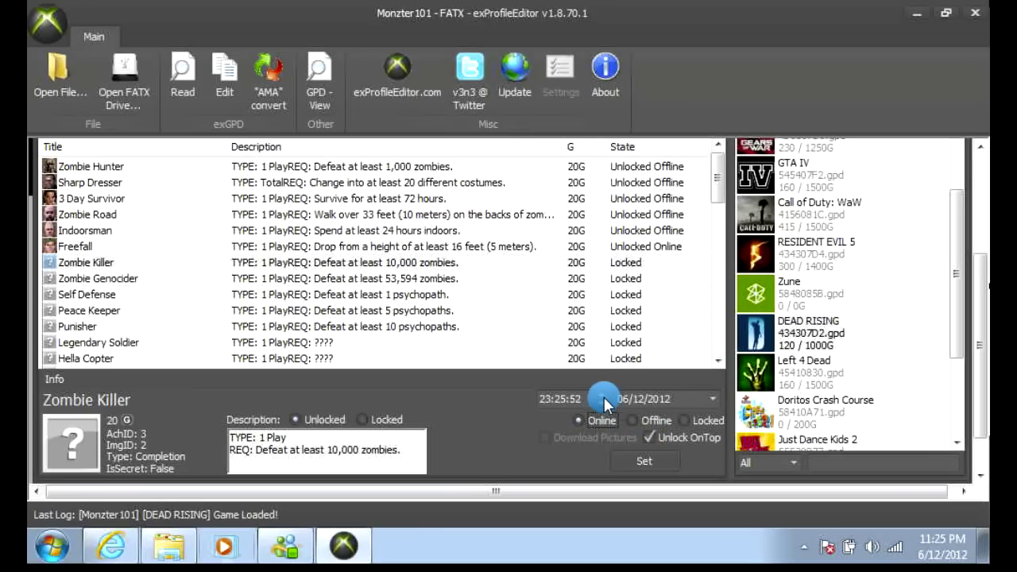
click(602, 396)
click(601, 403)
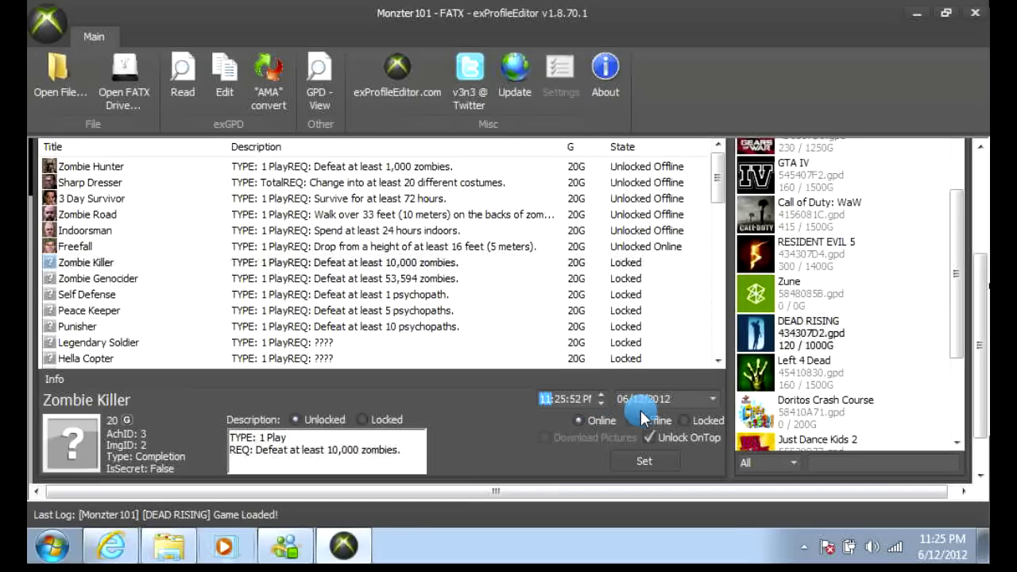
click(650, 425)
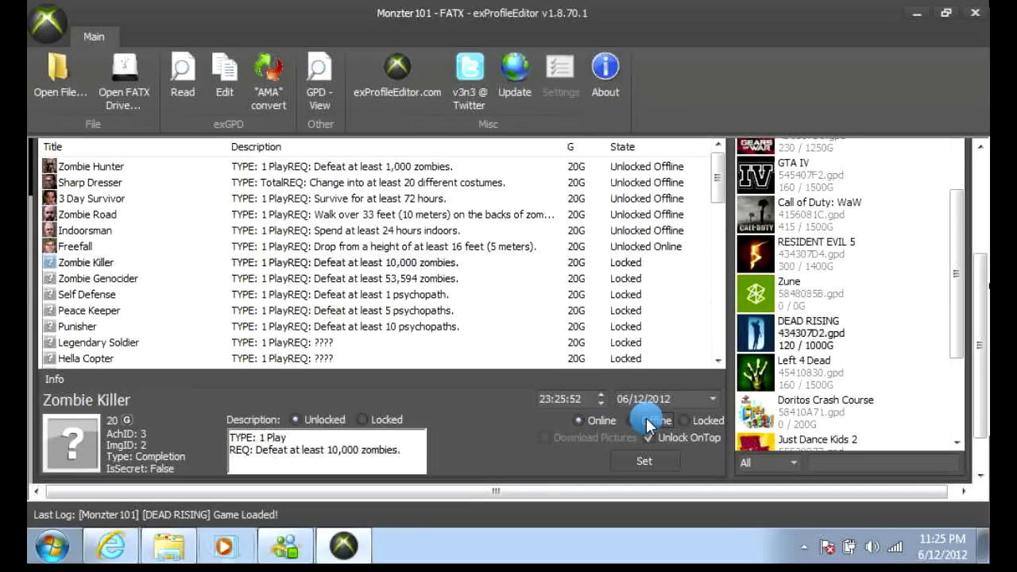
click(650, 425)
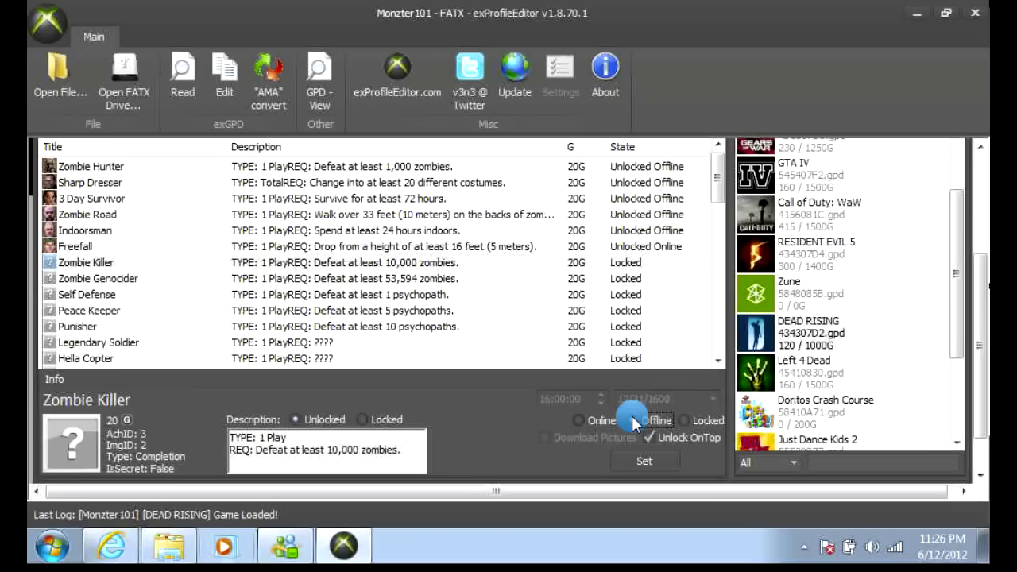
click(649, 438)
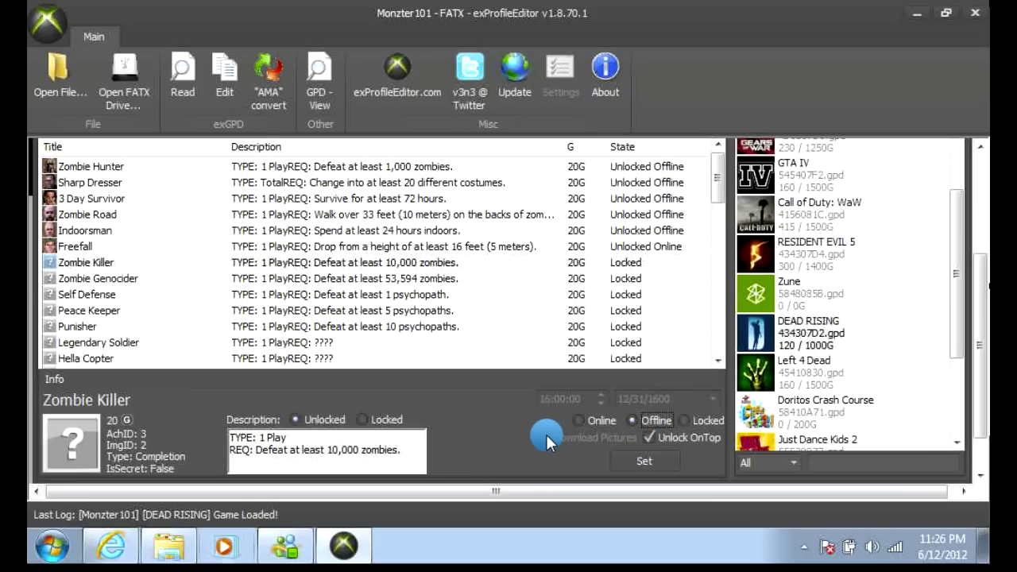
click(651, 465)
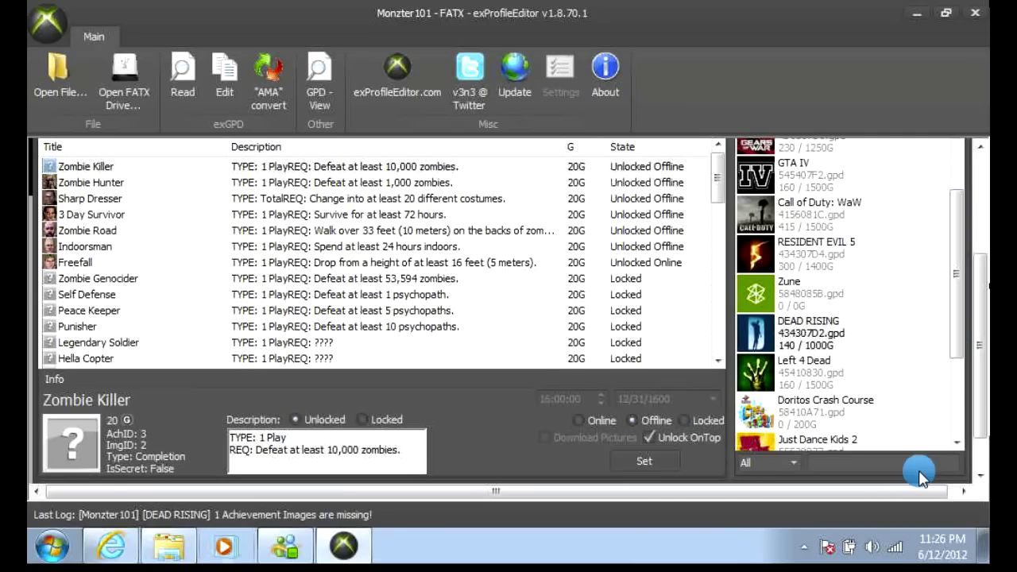
drag(983, 393, 975, 340)
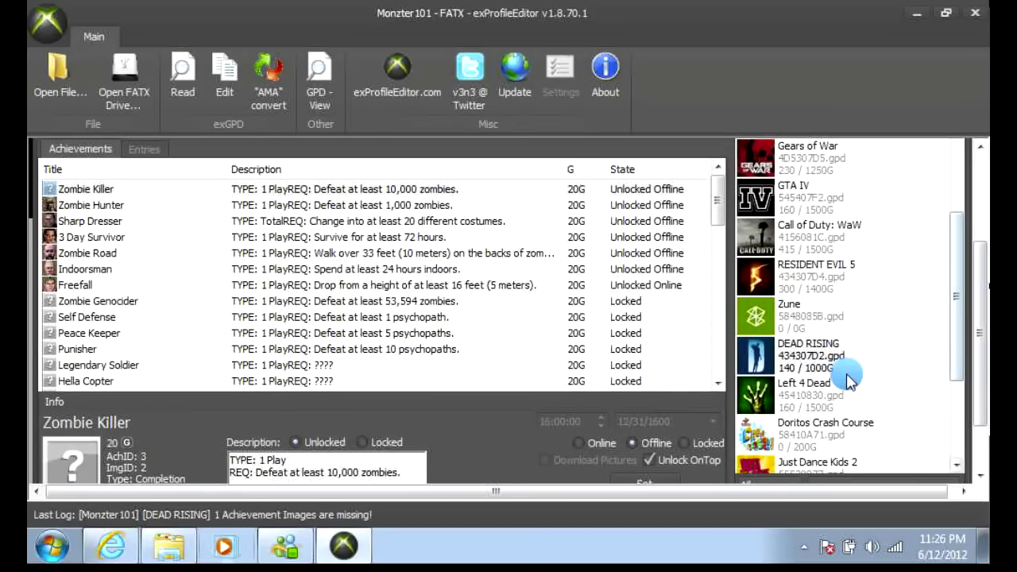
right_click(807, 371)
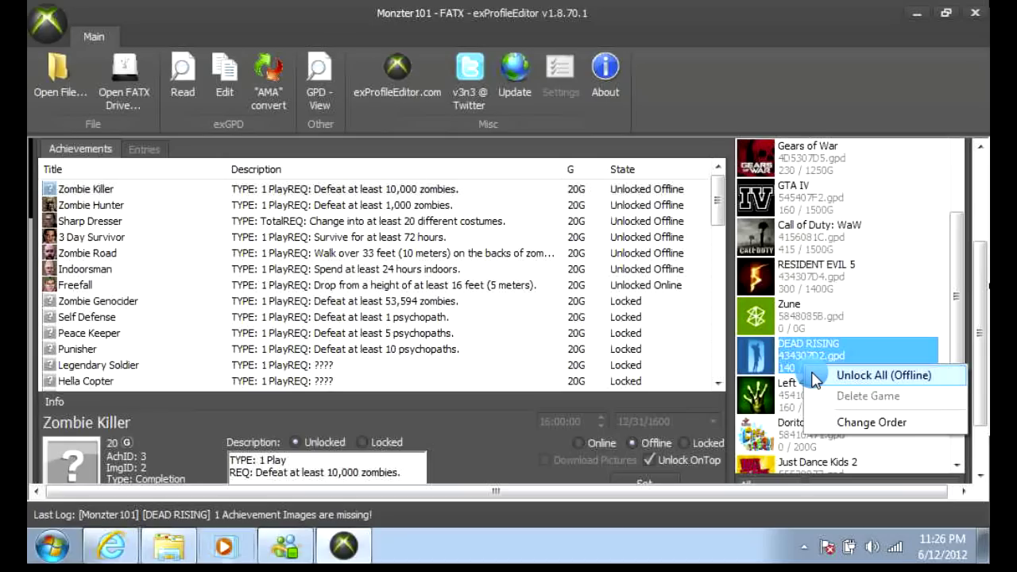
click(816, 376)
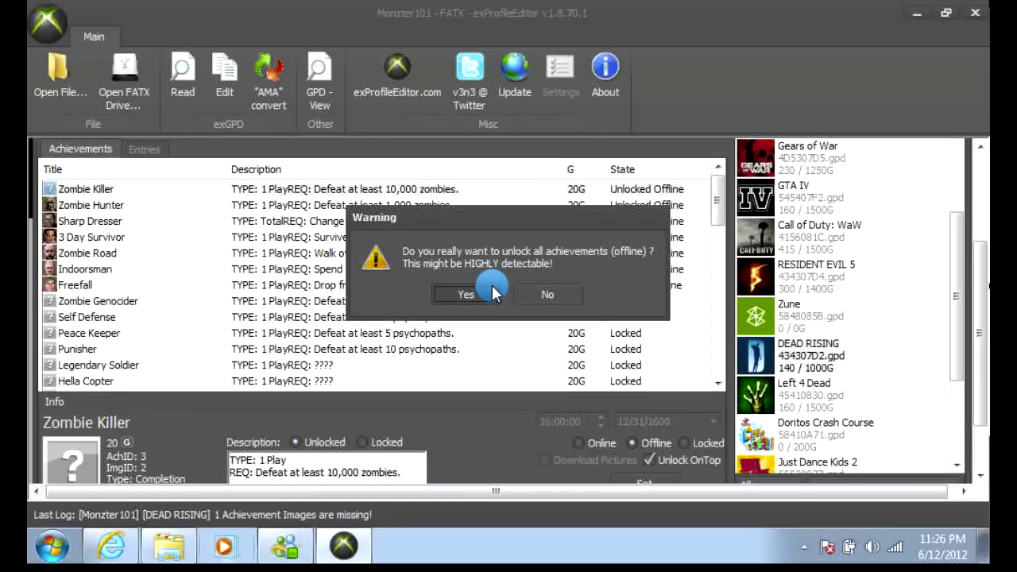
click(467, 294)
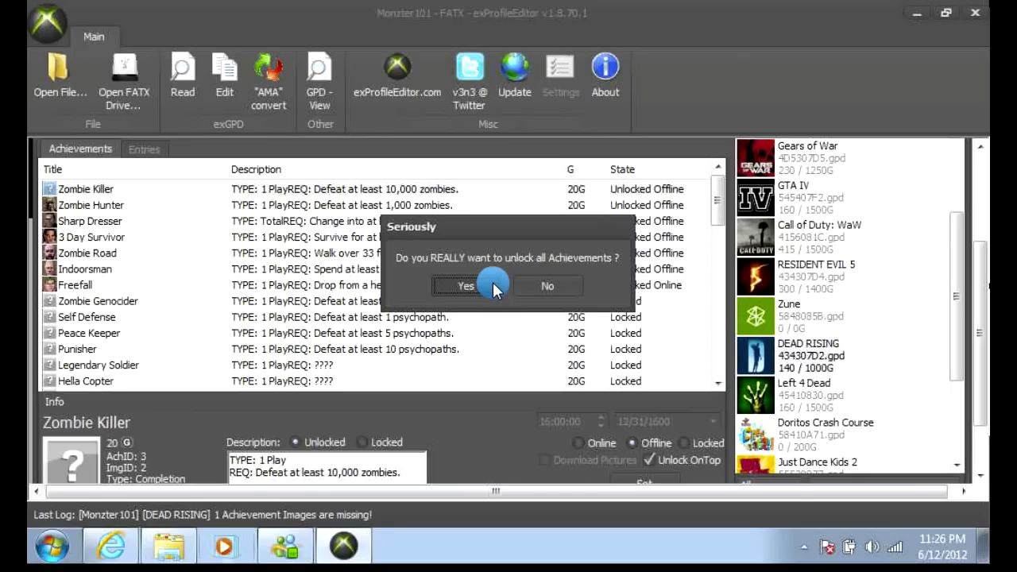
click(491, 286)
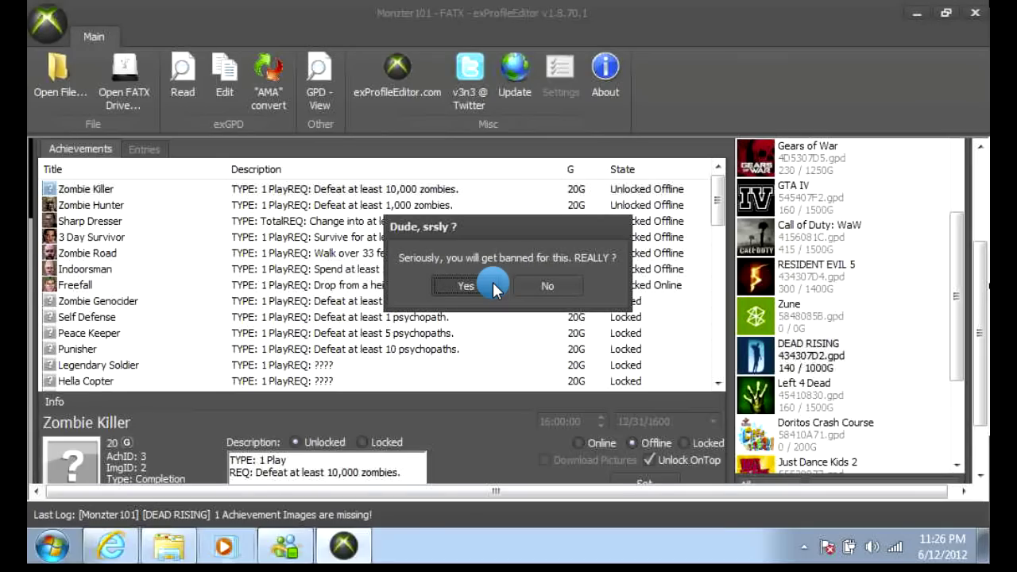
click(544, 286)
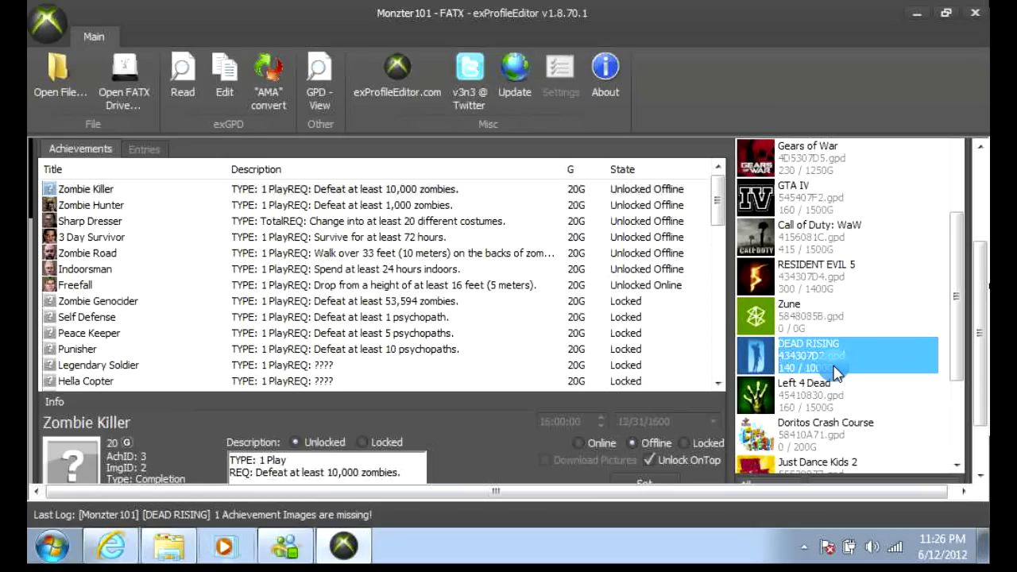
click(946, 336)
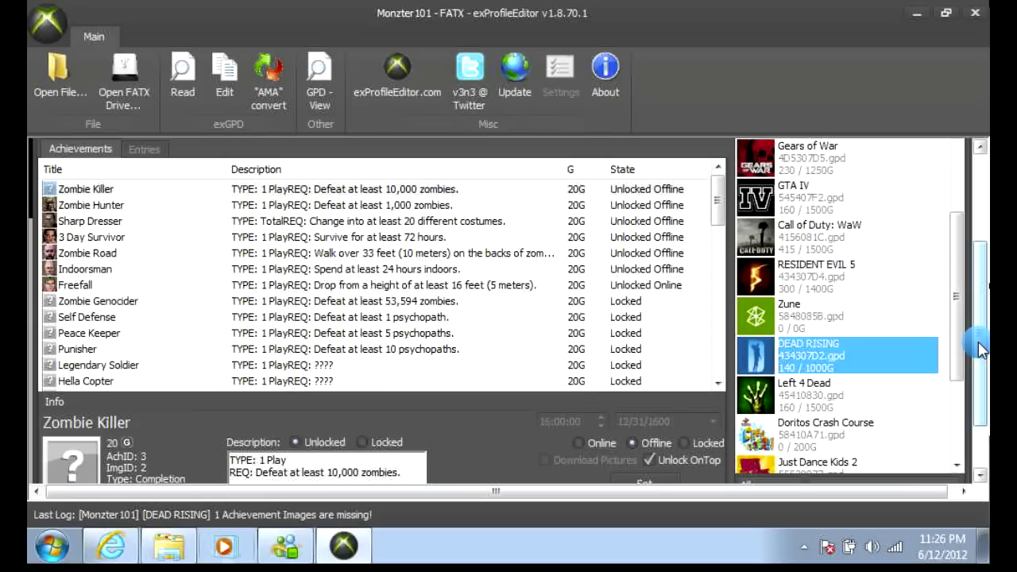
drag(982, 347, 985, 388)
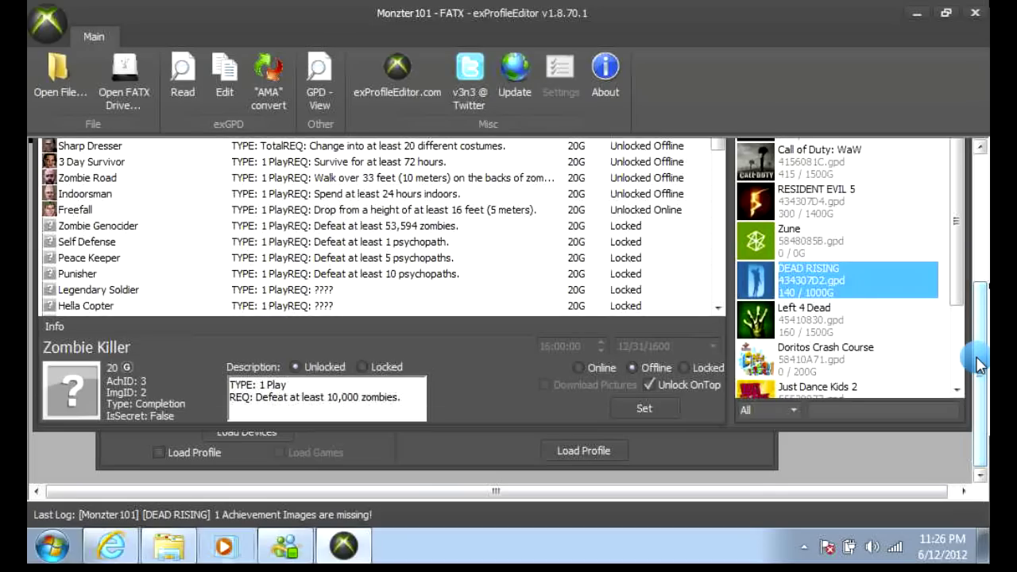